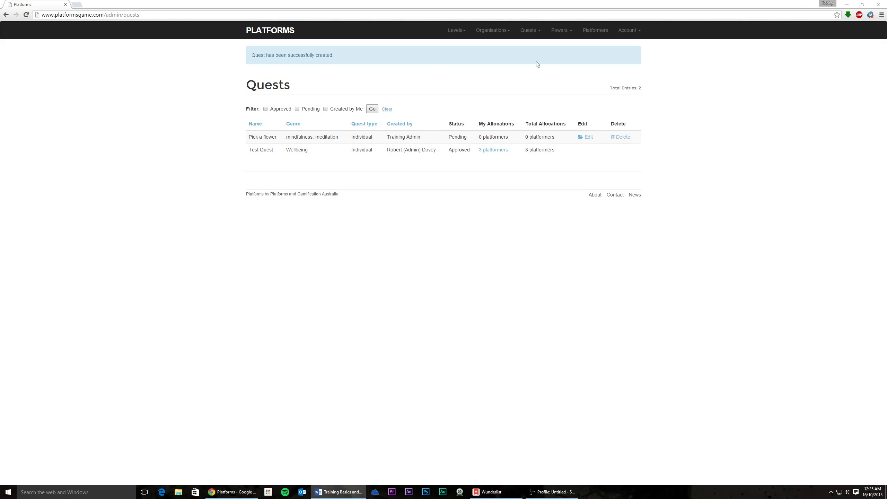
# - Open the Powers menu in the top navigation bar
pyautogui.click(563, 31)
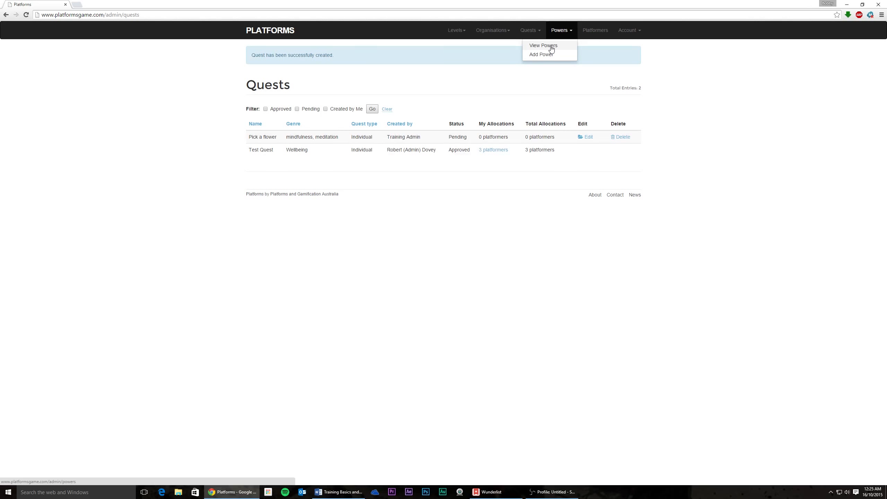
# - Go to View Powers and highlight the Rewind (3 Day Cooldown) name
pyautogui.click(551, 48)
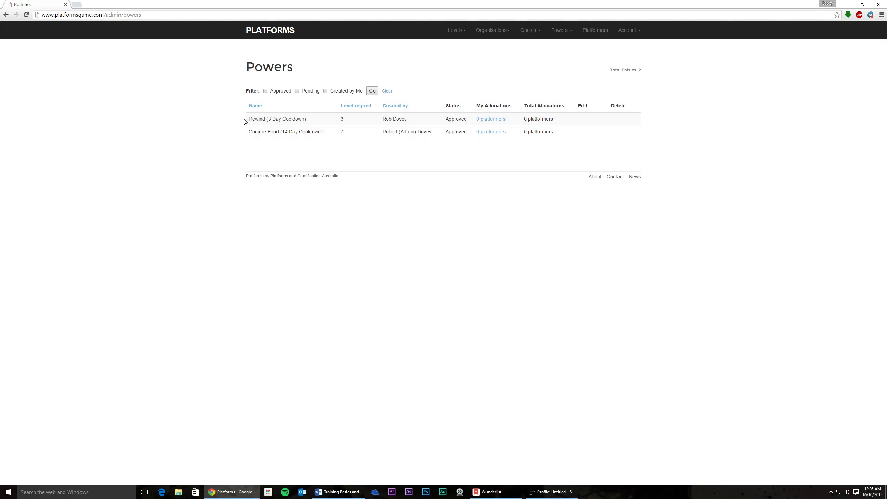
pyautogui.moveTo(249, 120); pyautogui.dragTo(306, 120)
pyautogui.click(255, 124)
pyautogui.moveTo(250, 118); pyautogui.dragTo(306, 119)
pyautogui.click(258, 120)
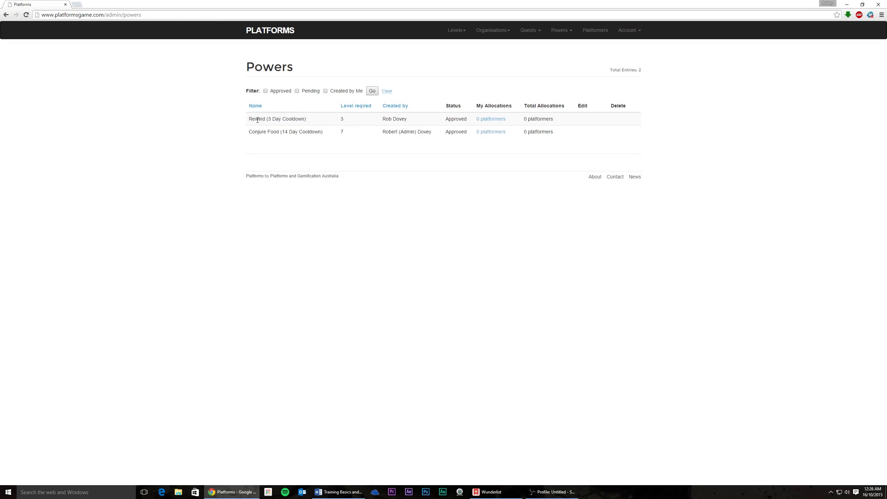
# - Point out Rewind's level 3, creator and Approved status, then go to its allocation page
pyautogui.moveTo(337, 120); pyautogui.dragTo(347, 124)
pyautogui.doubleClick(343, 119)
pyautogui.tripleClick(383, 119)
pyautogui.click(448, 119)
pyautogui.moveTo(448, 119); pyautogui.dragTo(469, 119)
pyautogui.click(453, 119)
pyautogui.click(454, 120)
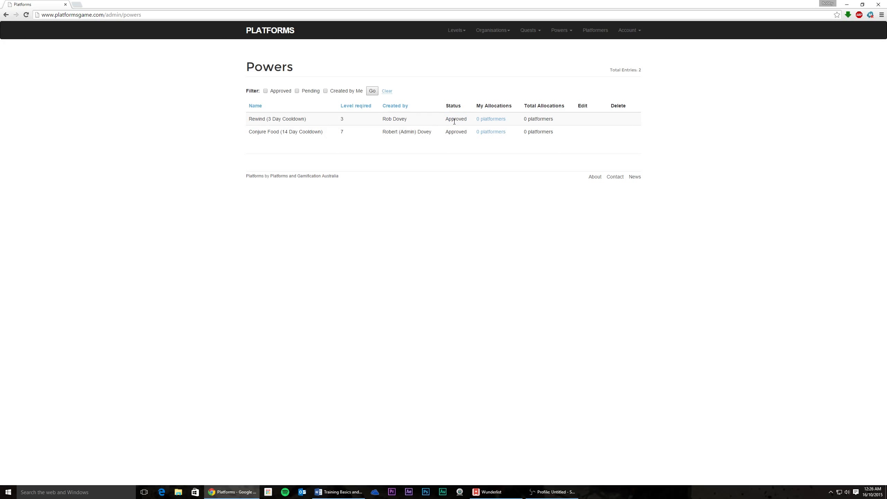
pyautogui.click(487, 120)
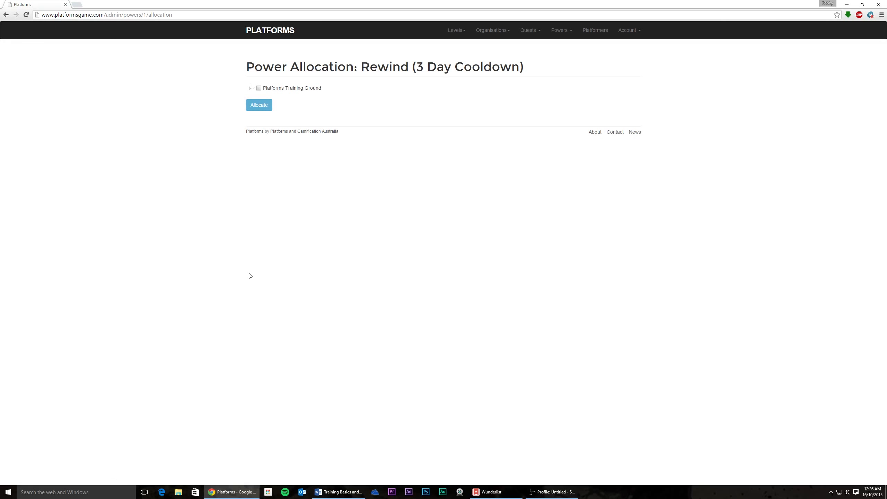
# - Expand Platforms Training Ground and its Platformers group, then tick and untick the last platformer
pyautogui.click(250, 87)
pyautogui.click(258, 96)
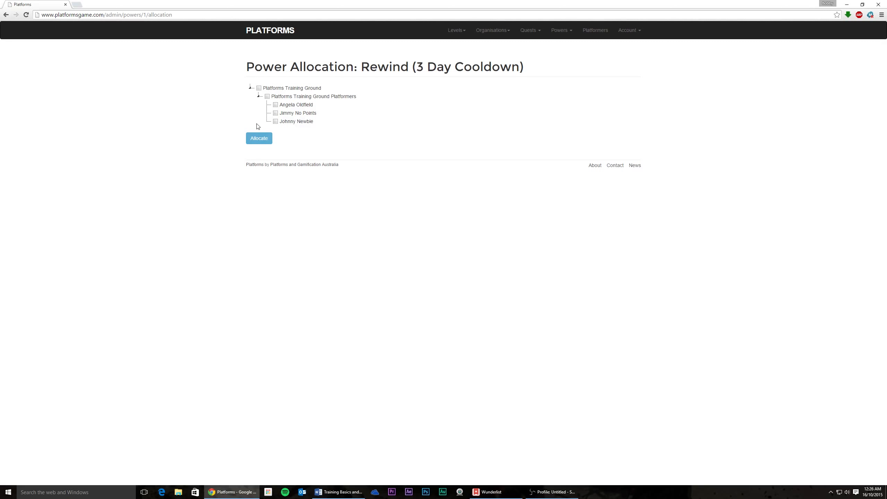
pyautogui.click(275, 123)
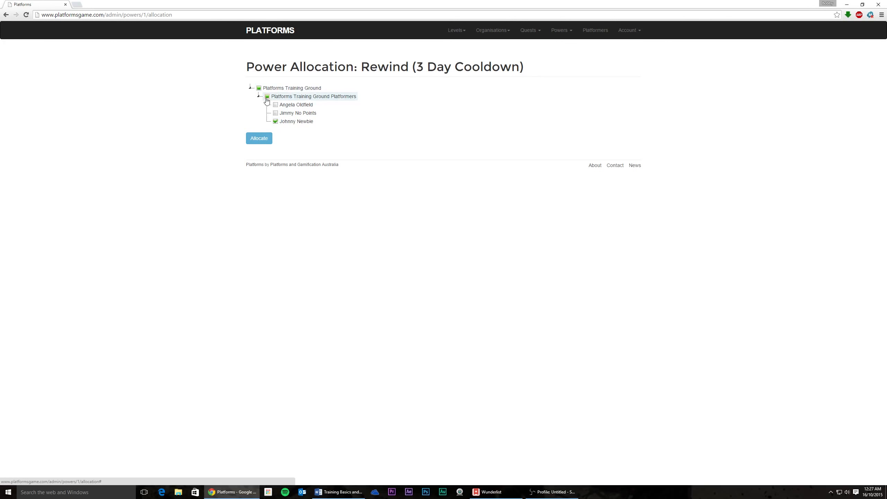
pyautogui.click(276, 121)
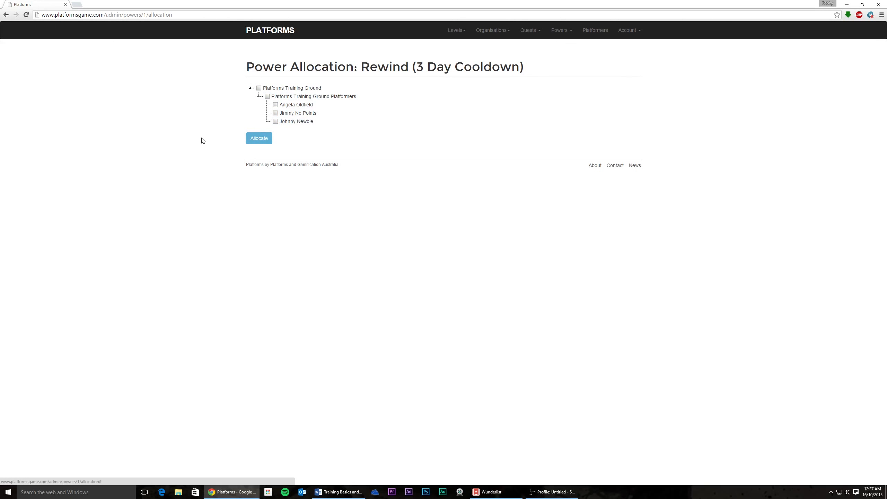
# - Tick and then untick each of the three platformers individually
pyautogui.click(276, 121)
pyautogui.click(275, 113)
pyautogui.click(276, 106)
pyautogui.click(276, 113)
pyautogui.click(275, 105)
pyautogui.click(276, 121)
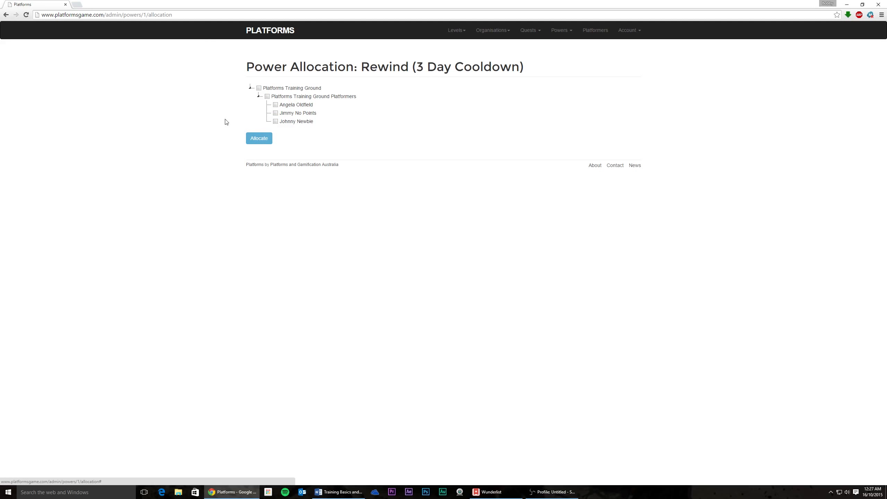
# - Select all of Platforms Training Ground and allocate Rewind to its three platformers
pyautogui.click(267, 98)
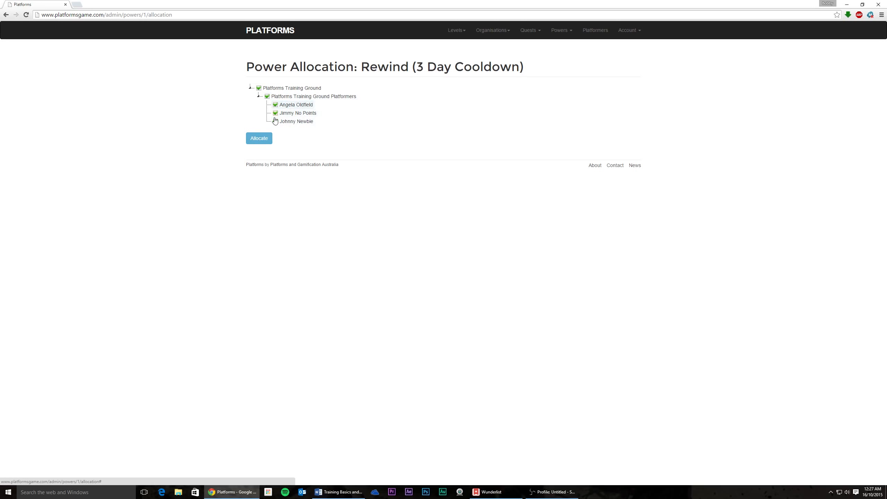
pyautogui.click(267, 96)
pyautogui.click(259, 89)
pyautogui.click(259, 138)
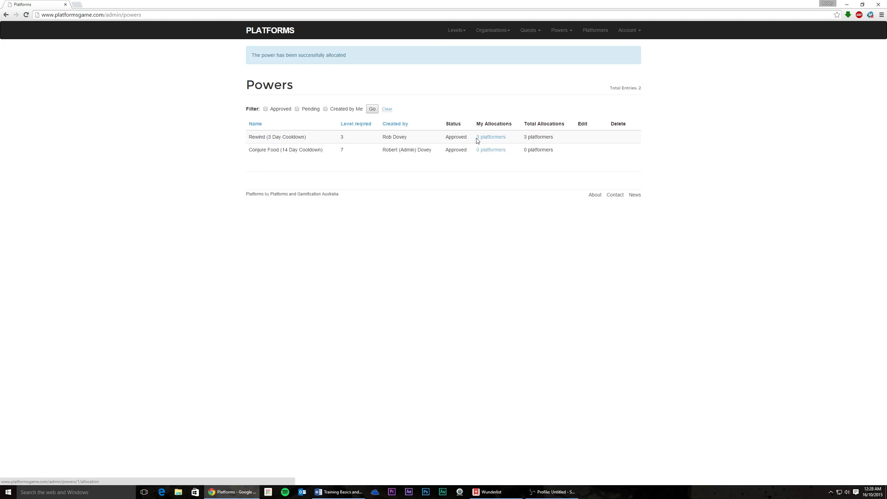
pyautogui.moveTo(476, 139); pyautogui.dragTo(510, 133)
pyautogui.click(509, 135)
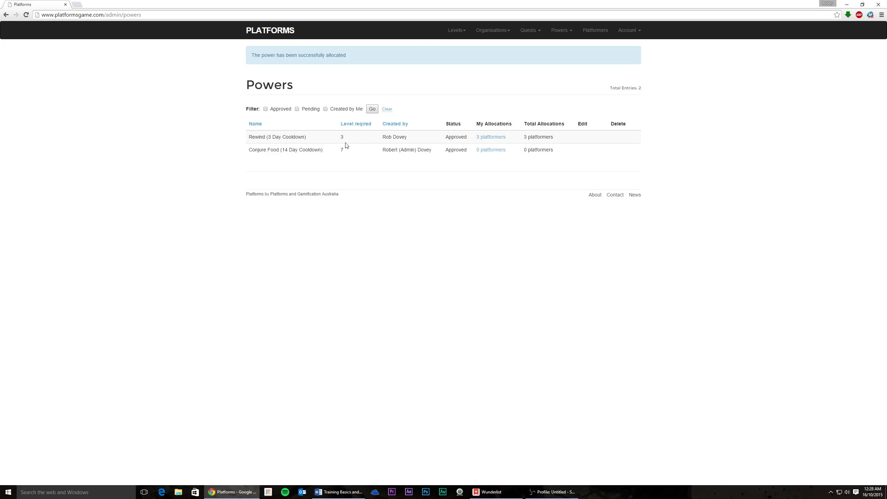
pyautogui.moveTo(310, 140); pyautogui.dragTo(251, 139)
pyautogui.click(282, 138)
pyautogui.moveTo(552, 136); pyautogui.dragTo(523, 136)
pyautogui.click(525, 139)
pyautogui.moveTo(347, 138)
pyautogui.mouseDown()
pyautogui.moveTo(310, 142)
pyautogui.moveTo(350, 141)
pyautogui.mouseUp()
pyautogui.click(350, 142)
pyautogui.moveTo(340, 137); pyautogui.dragTo(352, 142)
pyautogui.click(352, 142)
pyautogui.click(560, 30)
# - Start a New Power form and enter Invisibility as its name
pyautogui.click(545, 55)
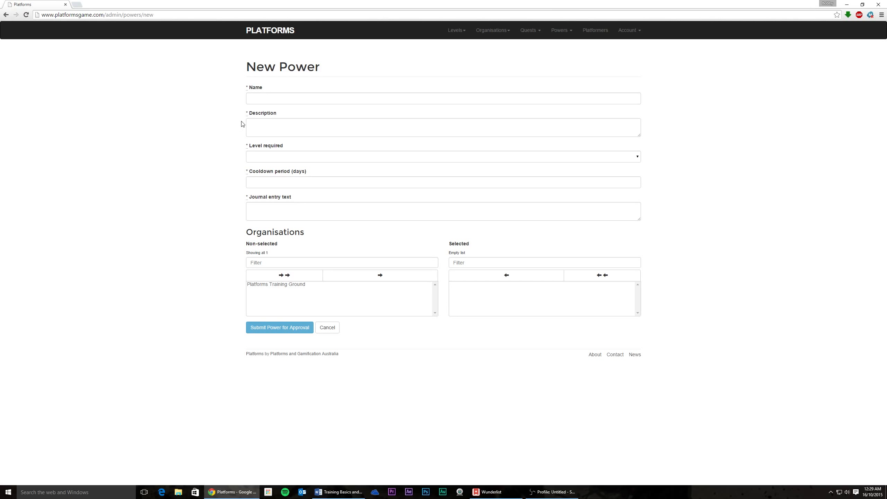
pyautogui.moveTo(246, 67); pyautogui.dragTo(371, 68)
pyautogui.click(144, 117)
pyautogui.click(252, 100)
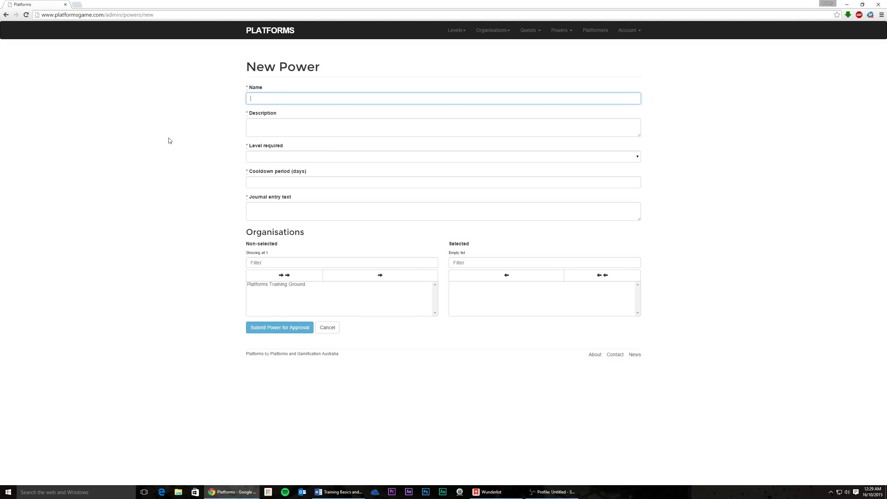
pyautogui.write('INvi')
pyautogui.press('BackSpace')
pyautogui.write('nvisibility')
pyautogui.click(328, 131)
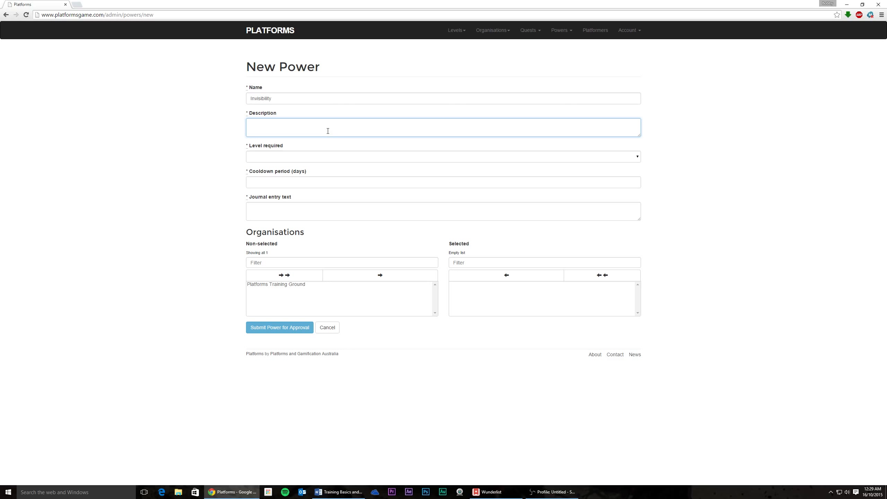
# - Describe the power: disappear from class until period end, but not during a test or an exam
pyautogui.write('P{l')
pyautogui.write('latformer ')
pyautogui.write('can use invisib')
pyautogui.write('ility to ')
pyautogui.write('disappear f')
pyautogui.write('rom cal')
pyautogui.write('lass unti')
pyautogui.write('l the end of the period.')
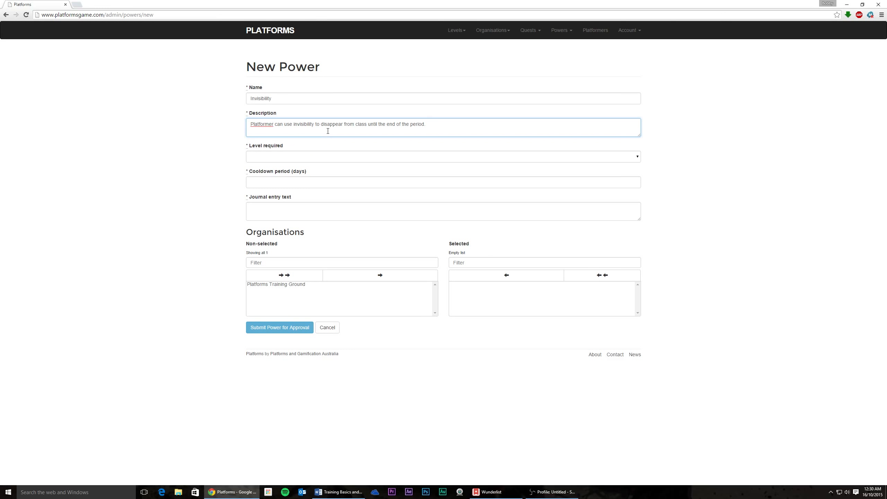
pyautogui.write('Platformer cannot use this Power during a test ora n')
pyautogui.press('BackSpace')
pyautogui.press('BackSpace')
pyautogui.press('BackSpace')
pyautogui.write('an exam.')
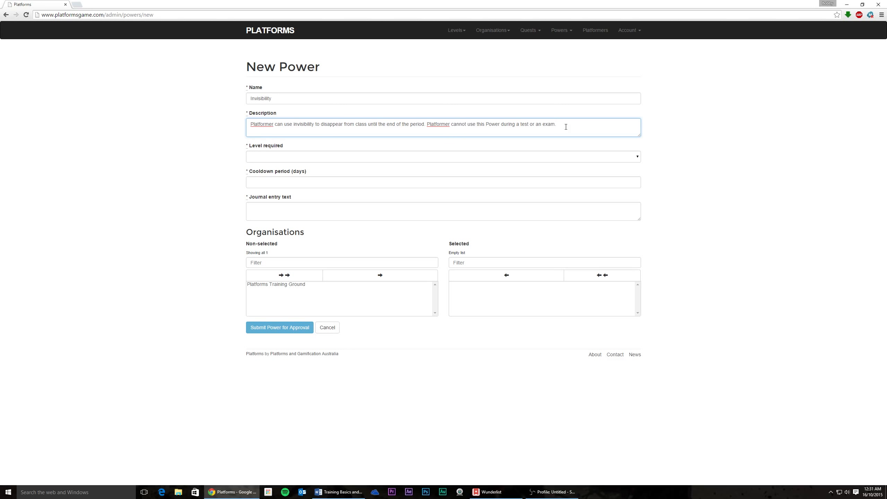
# - Expand the Level required dropdown and scroll through its values
pyautogui.click(414, 161)
pyautogui.scroll(-2, 353, 218)
pyautogui.scroll(2, 352, 221)
pyautogui.scroll(-2, 323, 184)
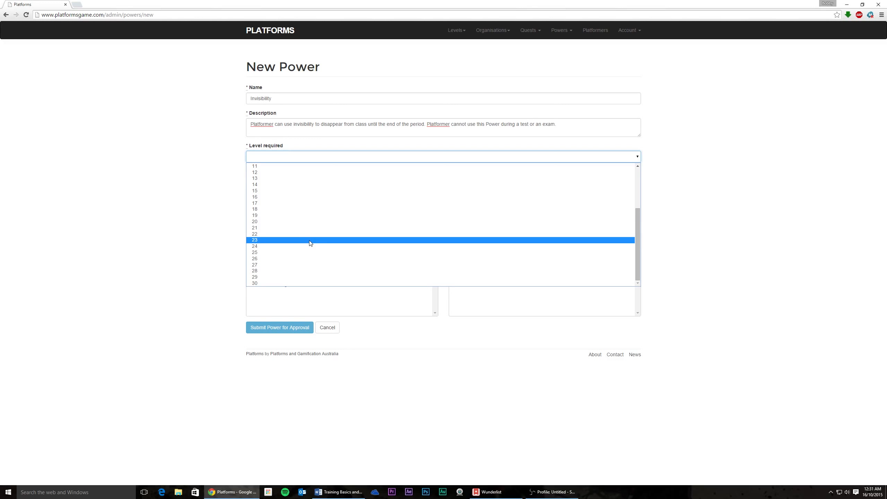
# - Choose 20 in the Level required dropdown
pyautogui.scroll(4, 311, 241)
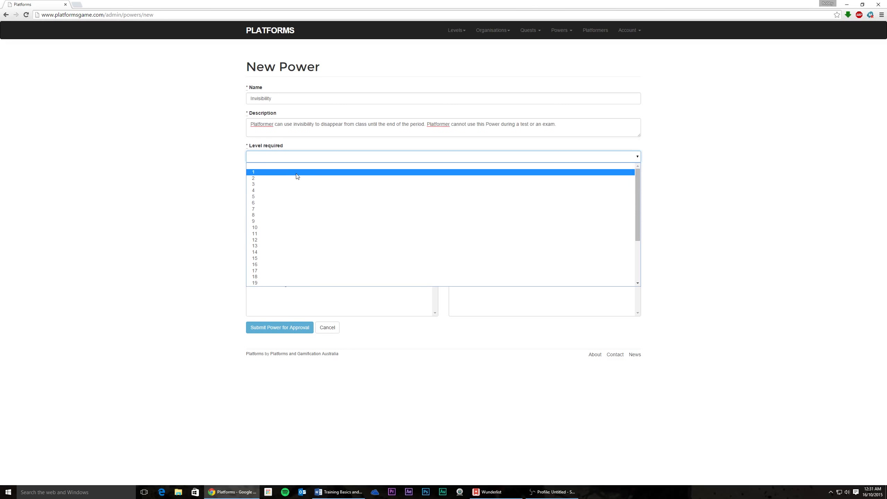
pyautogui.click(299, 157)
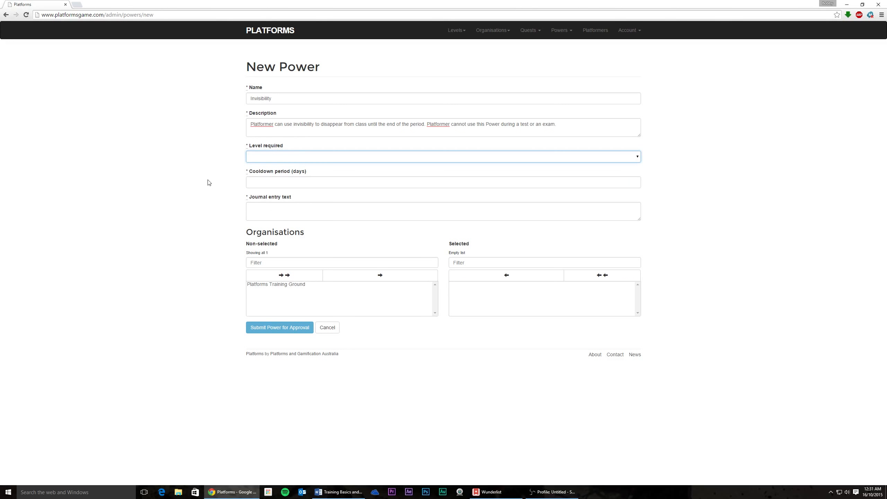
pyautogui.click(257, 159)
pyautogui.scroll(-2, 270, 229)
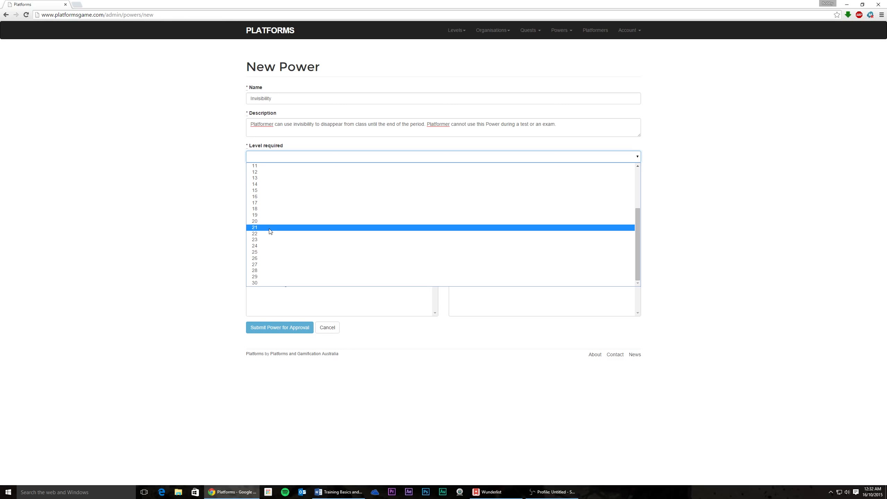
pyautogui.click(269, 221)
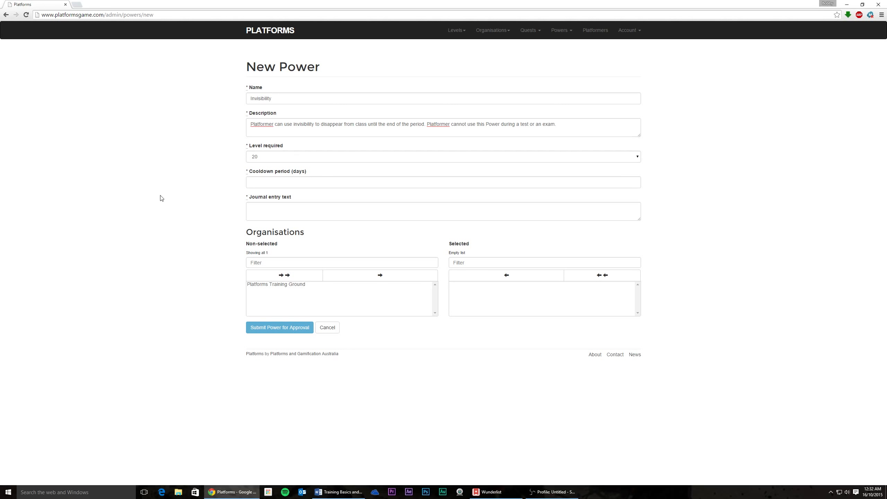
# - Enter a 14-day cooldown period, then replace it with 21 days
pyautogui.click(278, 184)
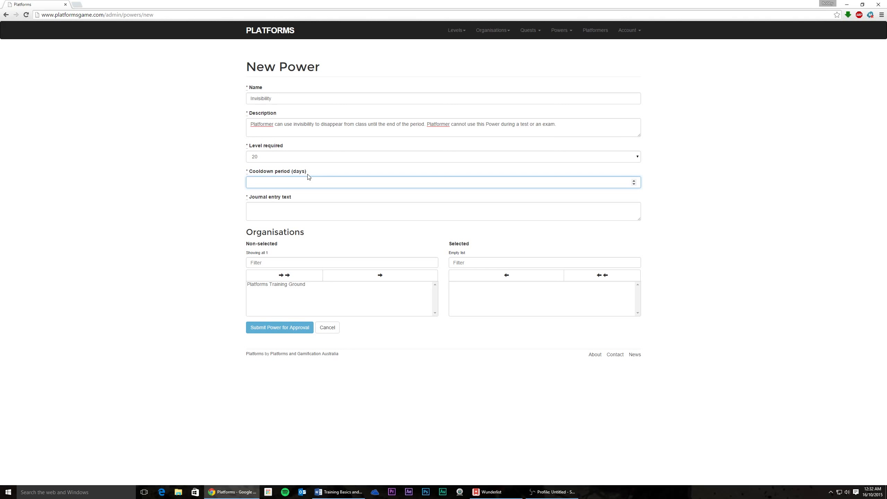
pyautogui.write('14')
pyautogui.click(228, 207)
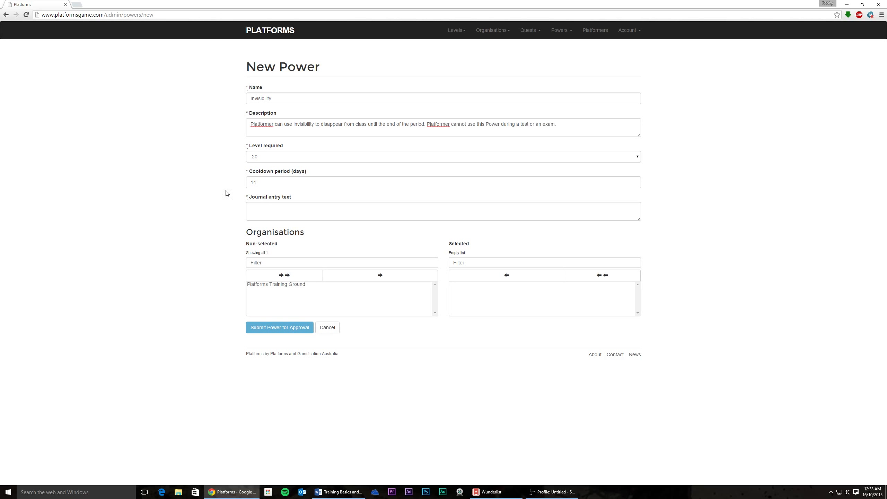
pyautogui.doubleClick(259, 181)
pyautogui.write('21')
pyautogui.click(222, 204)
pyautogui.click(246, 212)
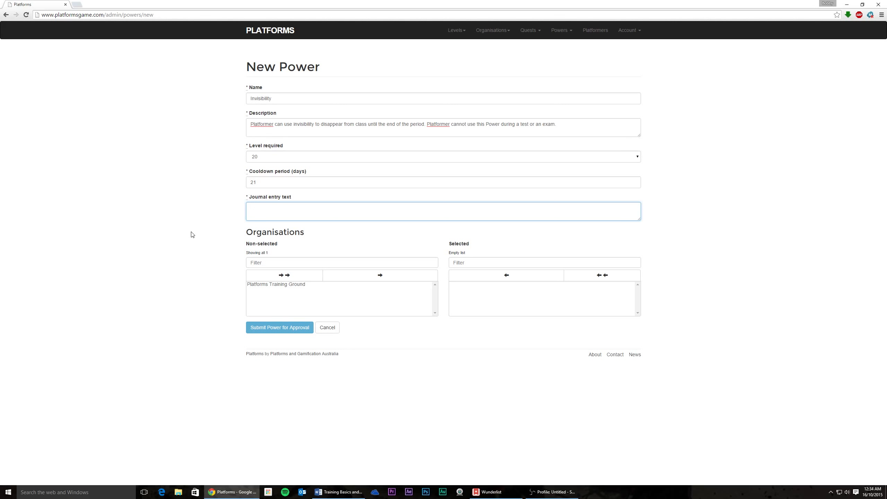
# - Enter the journal entry text 'You used invisibility. Poof!'
pyautogui.write('You used')
pyautogui.write(' inv')
pyautogui.press('BackSpace')
pyautogui.write('nvisibility. Poof!')
pyautogui.click(215, 257)
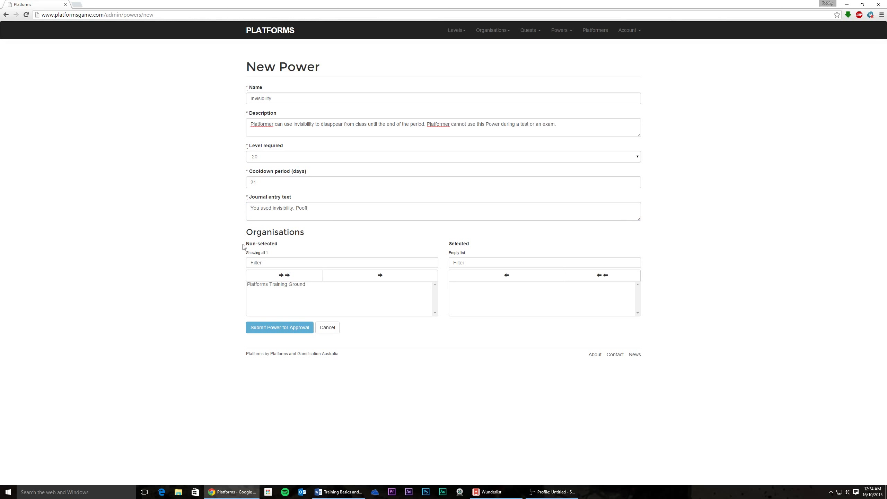
pyautogui.moveTo(246, 233); pyautogui.dragTo(304, 232)
pyautogui.click(180, 269)
pyautogui.click(258, 287)
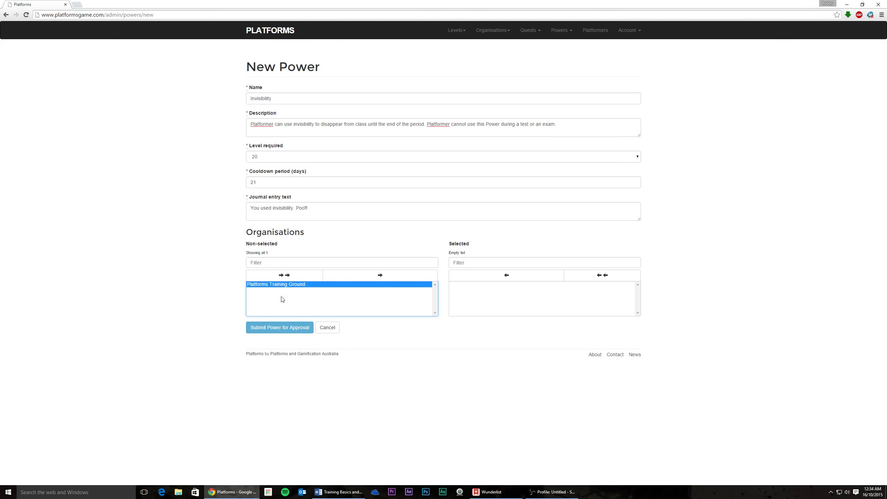
# - Move Platforms Training Ground into the Selected organisations, then remove it again
pyautogui.click(366, 279)
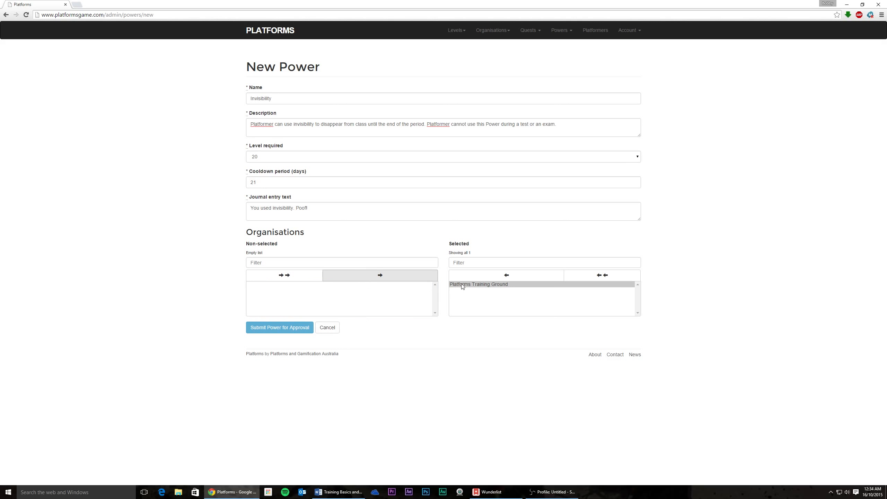
pyautogui.moveTo(283, 249); pyautogui.dragTo(235, 246)
pyautogui.click(236, 256)
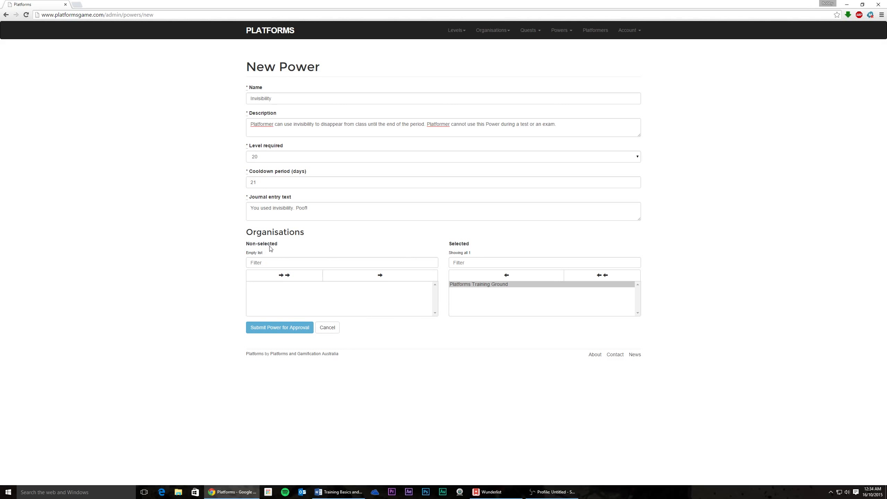
pyautogui.moveTo(279, 247); pyautogui.dragTo(247, 244)
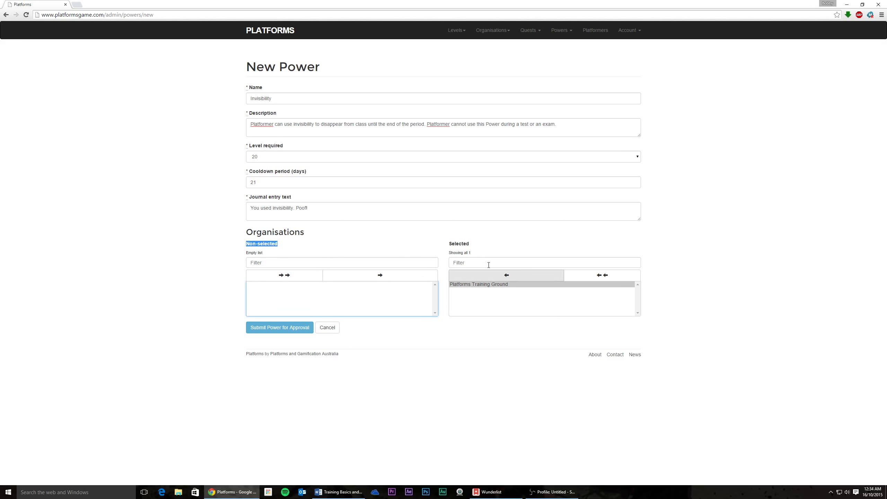
pyautogui.moveTo(449, 245); pyautogui.dragTo(472, 243)
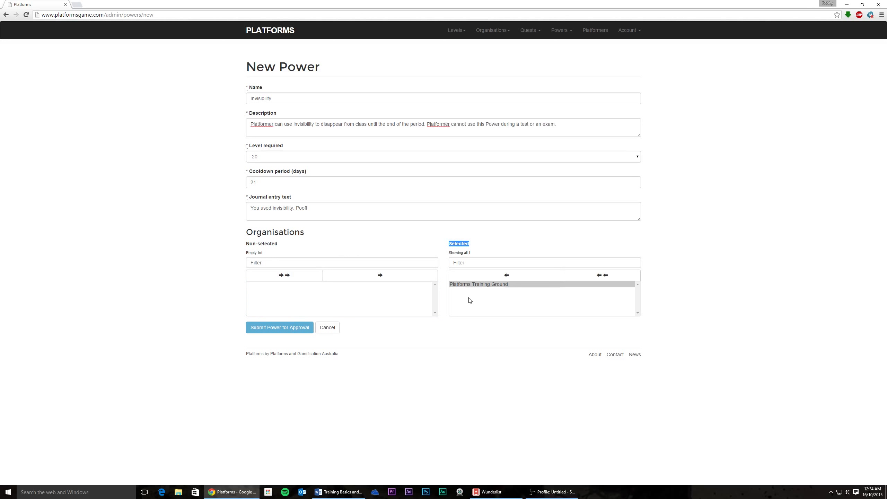
pyautogui.click(472, 285)
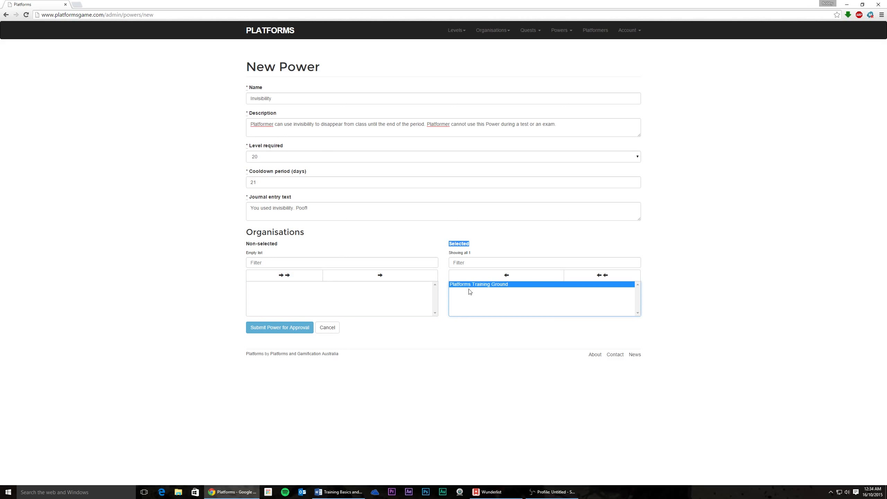
pyautogui.click(498, 280)
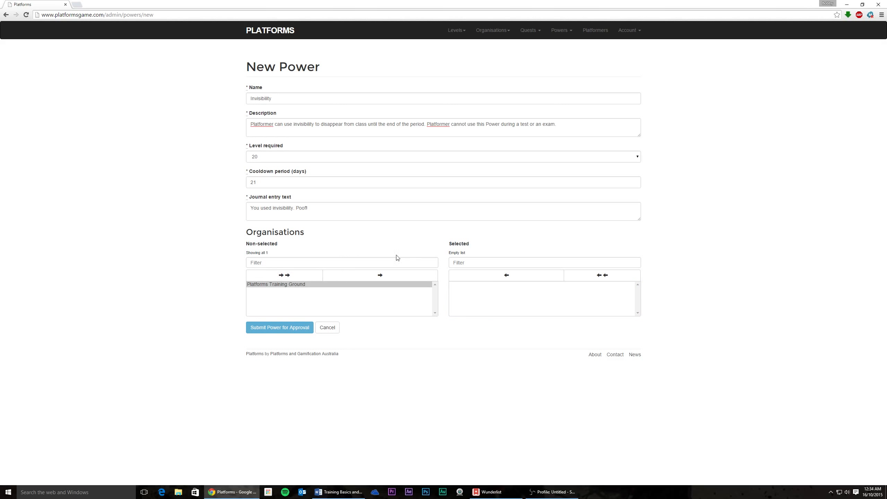
# - Add all available organisations and submit the Invisibility power for approval
pyautogui.click(286, 278)
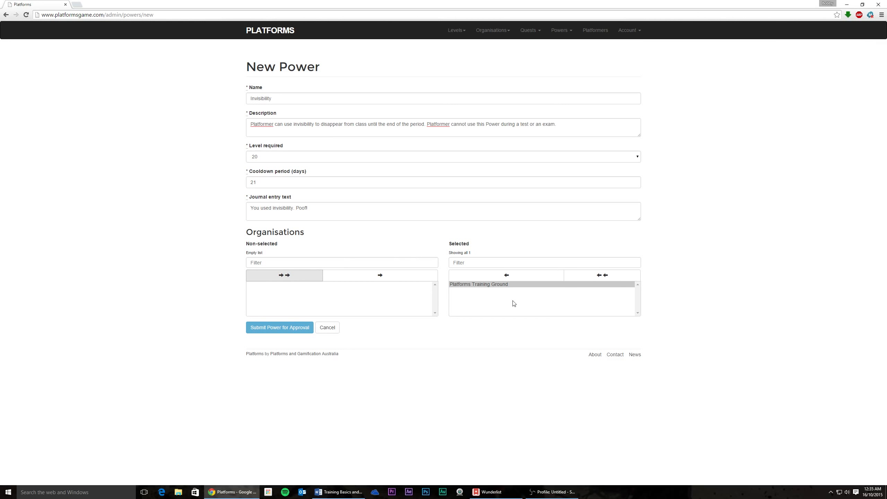
pyautogui.click(473, 295)
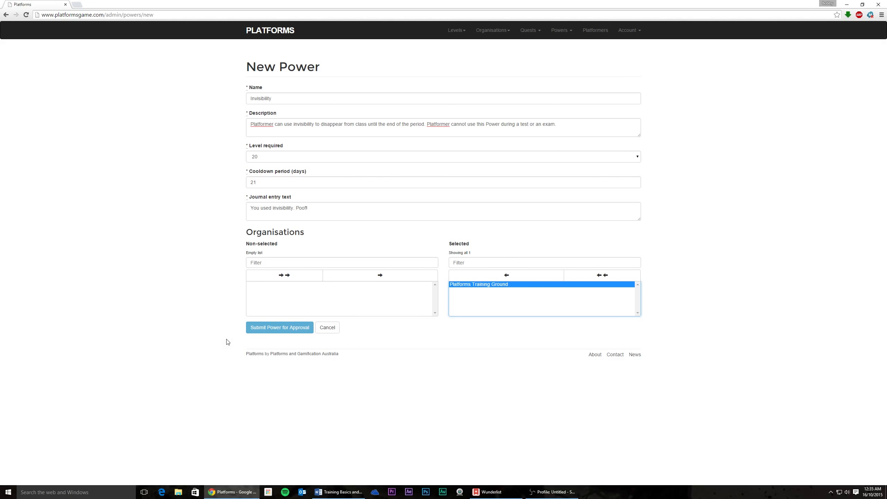
pyautogui.click(276, 327)
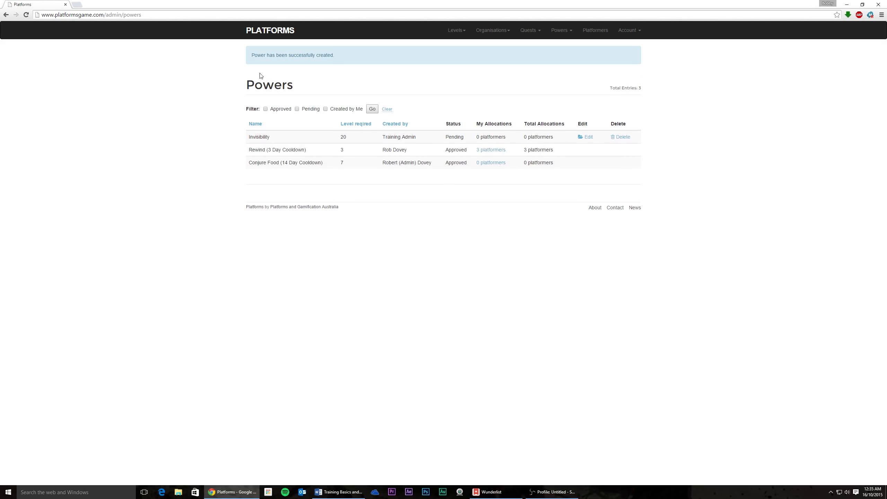
pyautogui.moveTo(335, 55); pyautogui.dragTo(254, 55)
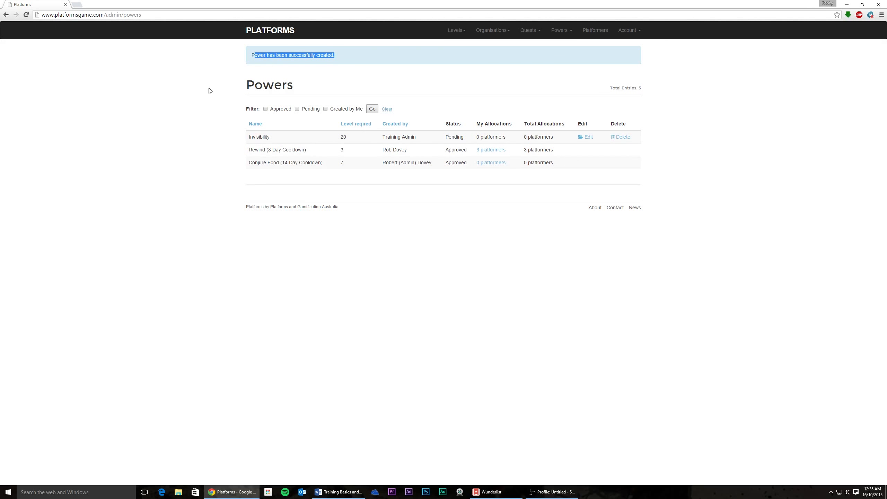
pyautogui.click(211, 91)
pyautogui.moveTo(445, 137); pyautogui.dragTo(463, 137)
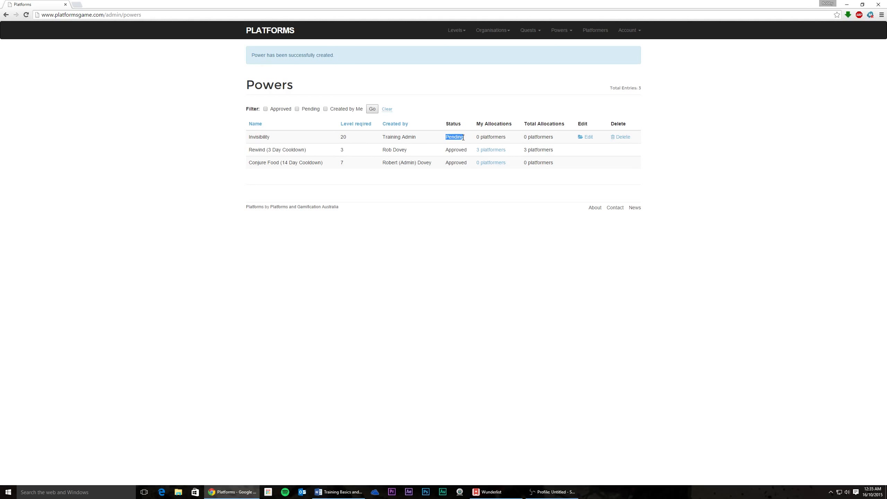
pyautogui.moveTo(247, 137); pyautogui.dragTo(278, 140)
pyautogui.doubleClick(343, 137)
pyautogui.click(418, 136)
pyautogui.moveTo(419, 139); pyautogui.dragTo(341, 138)
pyautogui.click(454, 139)
pyautogui.moveTo(452, 138); pyautogui.dragTo(463, 137)
pyautogui.click(456, 145)
pyautogui.click(561, 31)
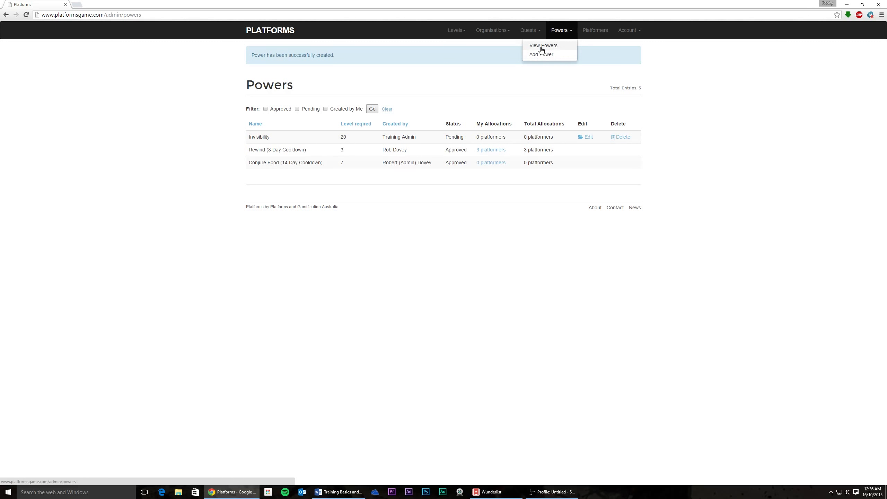
# - Reload the Powers list and highlight Training Admin as the creator of the pending Invisibility power
pyautogui.click(542, 47)
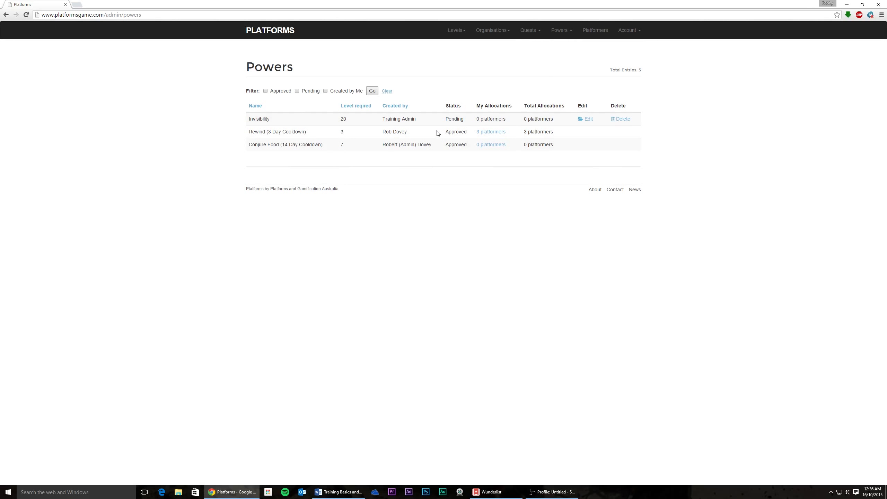
pyautogui.moveTo(420, 119)
pyautogui.mouseDown()
pyautogui.moveTo(376, 120)
pyautogui.moveTo(419, 123)
pyautogui.mouseUp()
pyautogui.click(376, 122)
pyautogui.click(530, 32)
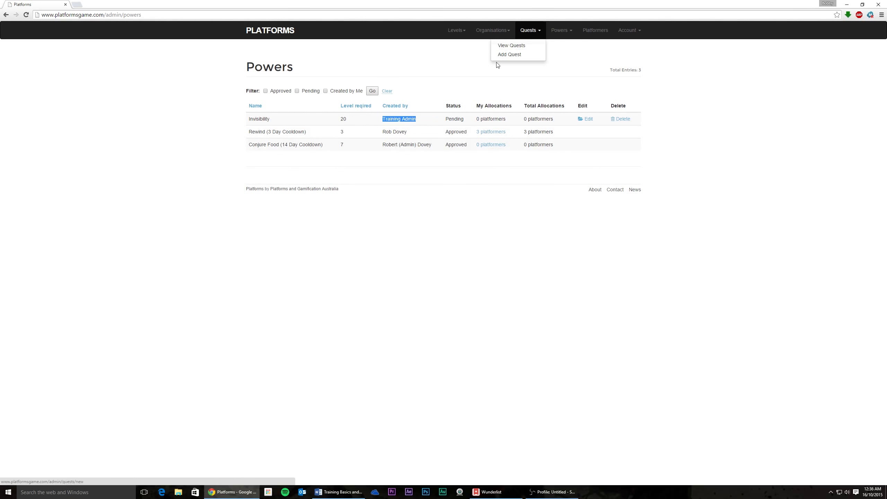
pyautogui.click(466, 76)
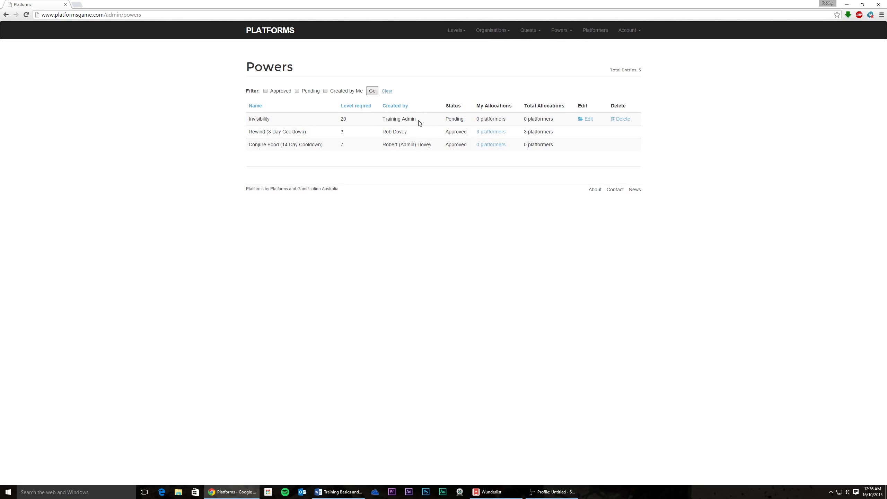
pyautogui.moveTo(419, 123); pyautogui.dragTo(371, 124)
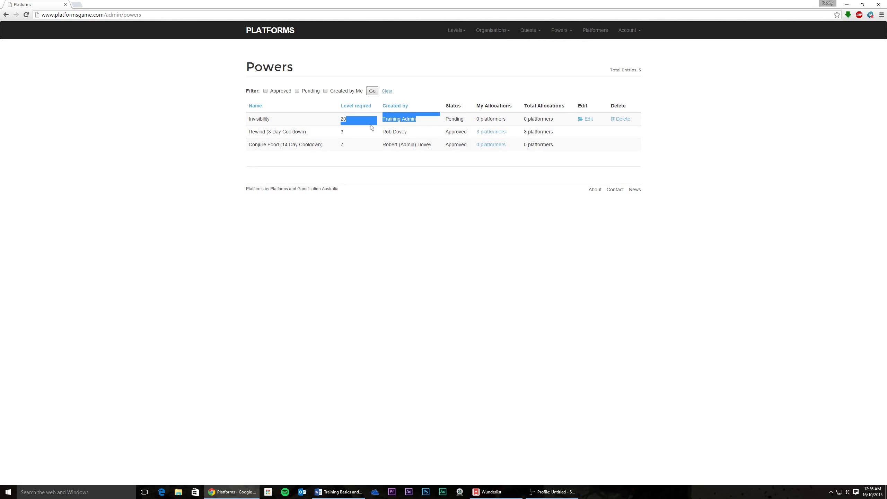
pyautogui.click(419, 121)
# - Highlight the Created by entries for the Invisibility and Rewind powers in turn
pyautogui.moveTo(419, 122); pyautogui.dragTo(383, 119)
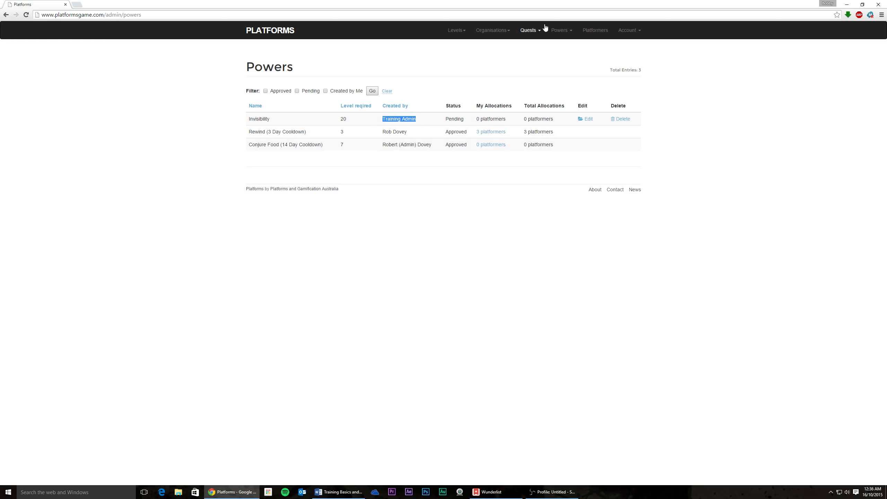
pyautogui.click(422, 121)
pyautogui.moveTo(423, 121); pyautogui.dragTo(383, 120)
pyautogui.click(410, 134)
pyautogui.click(409, 134)
pyautogui.tripleClick(409, 134)
pyautogui.click(394, 134)
pyautogui.moveTo(382, 134); pyautogui.dragTo(411, 135)
pyautogui.click(391, 153)
pyautogui.moveTo(383, 123); pyautogui.dragTo(416, 120)
pyautogui.click(416, 136)
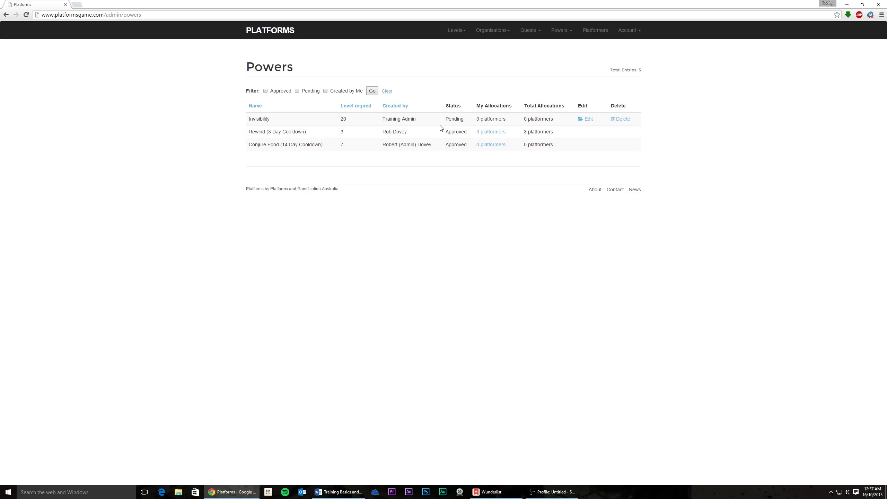
# - Show the Platformers list and highlight the first player's first name and organisation
pyautogui.click(596, 35)
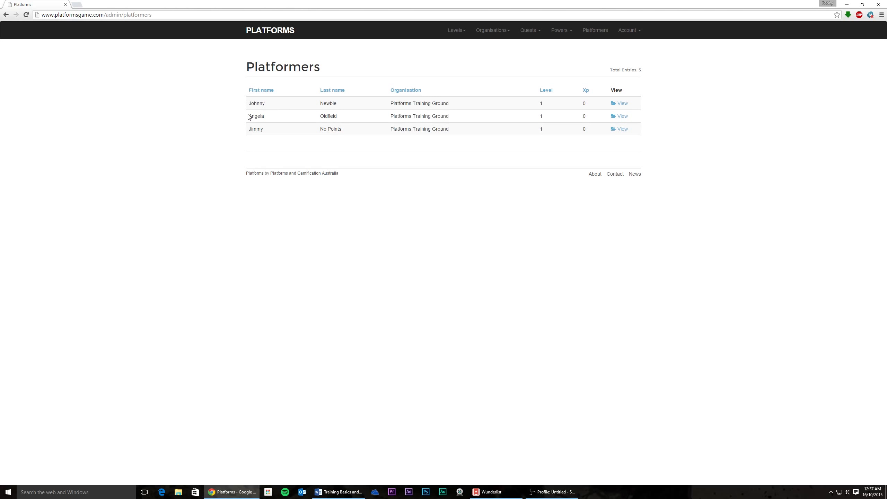
pyautogui.moveTo(250, 103); pyautogui.dragTo(273, 103)
pyautogui.click(323, 102)
pyautogui.moveTo(388, 103); pyautogui.dragTo(472, 101)
pyautogui.click(401, 103)
# - Highlight the first platformer's level 1 and 0 Xp cells
pyautogui.moveTo(538, 103); pyautogui.dragTo(574, 109)
pyautogui.click(554, 112)
pyautogui.click(575, 110)
pyautogui.moveTo(387, 103); pyautogui.dragTo(489, 103)
pyautogui.click(525, 107)
pyautogui.moveTo(587, 104); pyautogui.dragTo(583, 105)
pyautogui.click(578, 111)
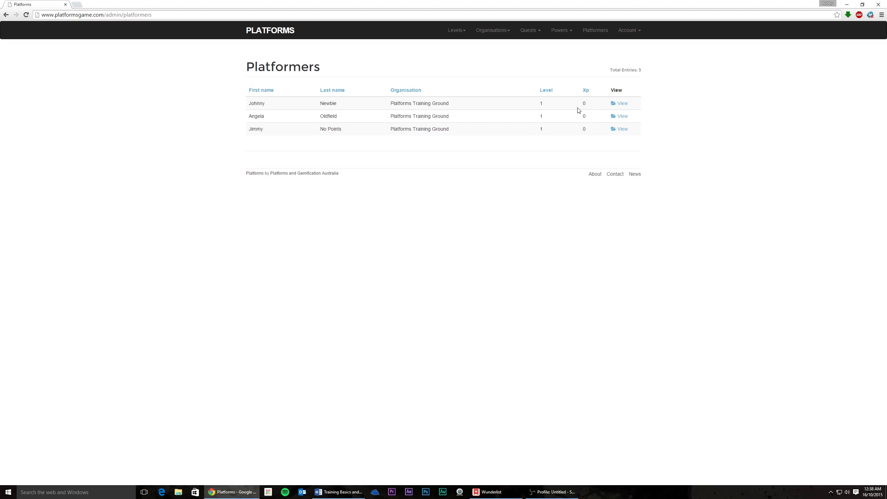
# - Open the first platformer's profile and highlight the allocated Test Quest of type Individual
pyautogui.click(623, 107)
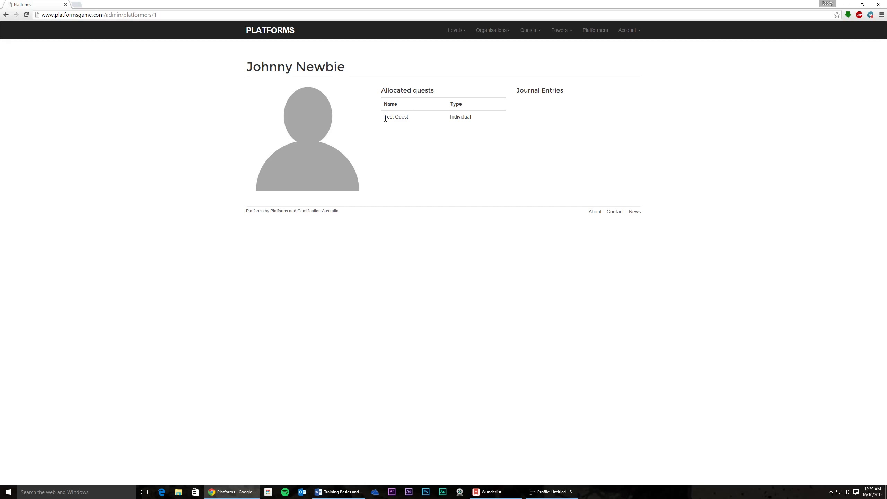
pyautogui.moveTo(382, 90); pyautogui.dragTo(480, 115)
pyautogui.click(454, 147)
pyautogui.moveTo(386, 117); pyautogui.dragTo(460, 134)
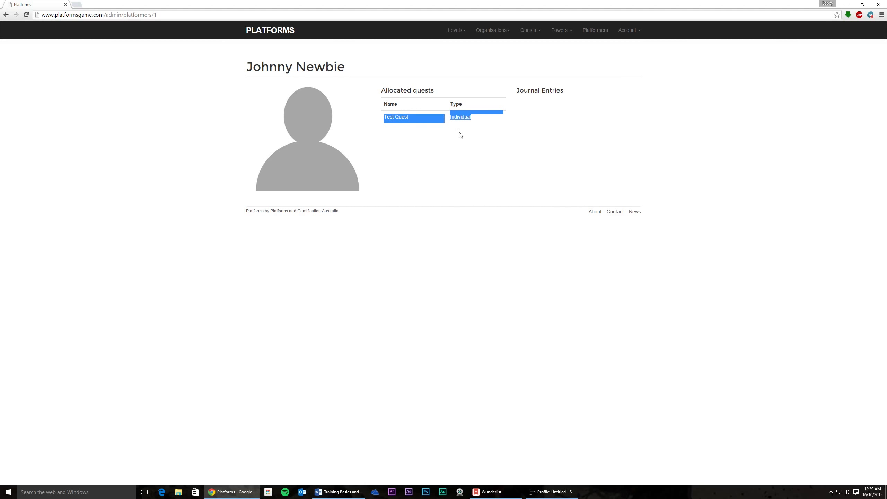
pyautogui.click(460, 135)
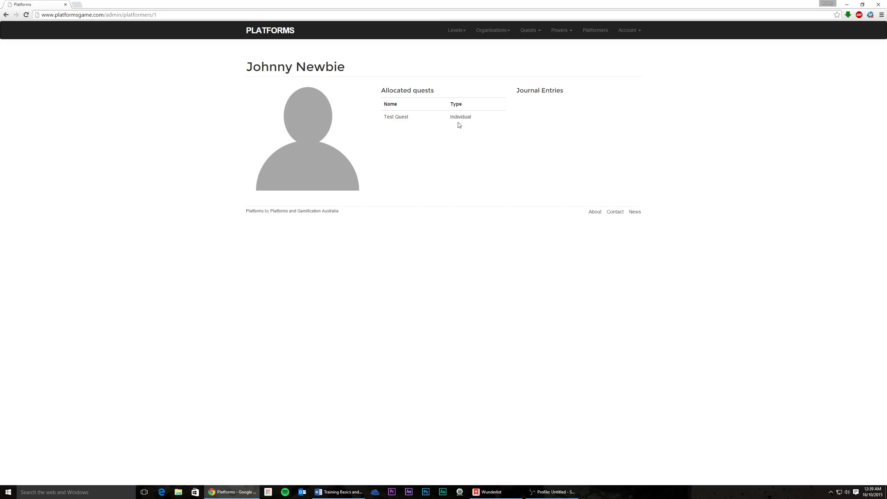
pyautogui.moveTo(471, 118); pyautogui.dragTo(440, 141)
pyautogui.click(442, 157)
# - Highlight the empty Journal Entries section on the profile
pyautogui.moveTo(517, 90); pyautogui.dragTo(557, 111)
pyautogui.click(553, 121)
pyautogui.moveTo(515, 90); pyautogui.dragTo(578, 93)
pyautogui.click(442, 128)
# - Log out of the admin account via the Account menu, landing on the Welcome to Platforms page
pyautogui.click(629, 33)
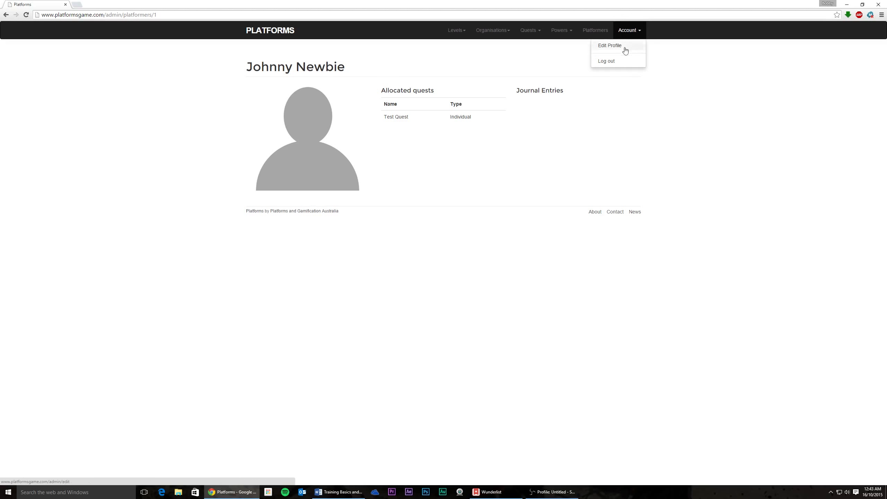
pyautogui.click(612, 62)
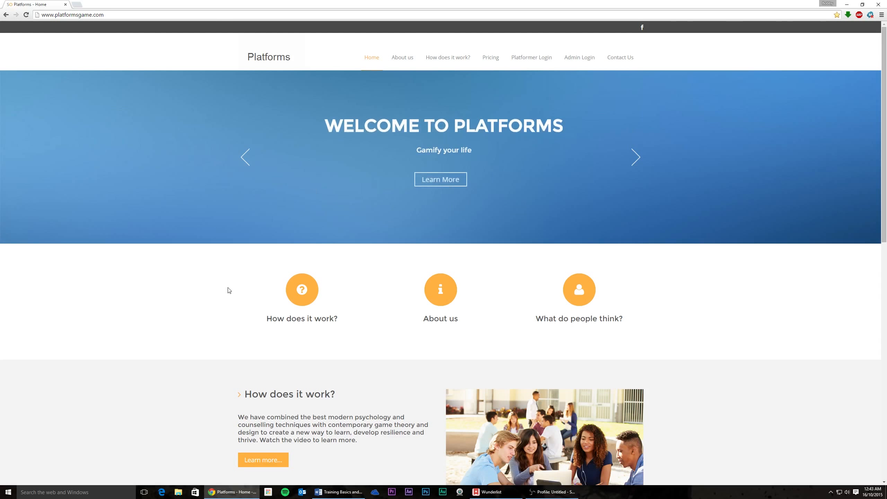
pyautogui.scroll(-3, 230, 291)
pyautogui.scroll(3, 229, 291)
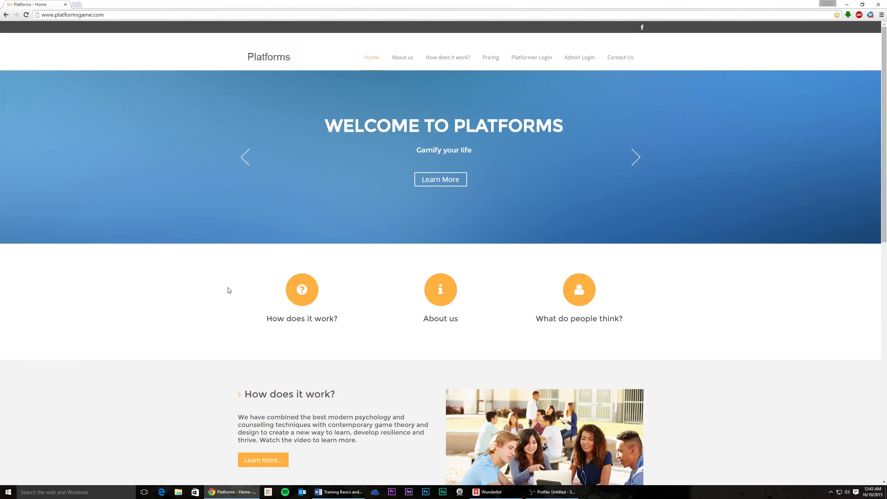